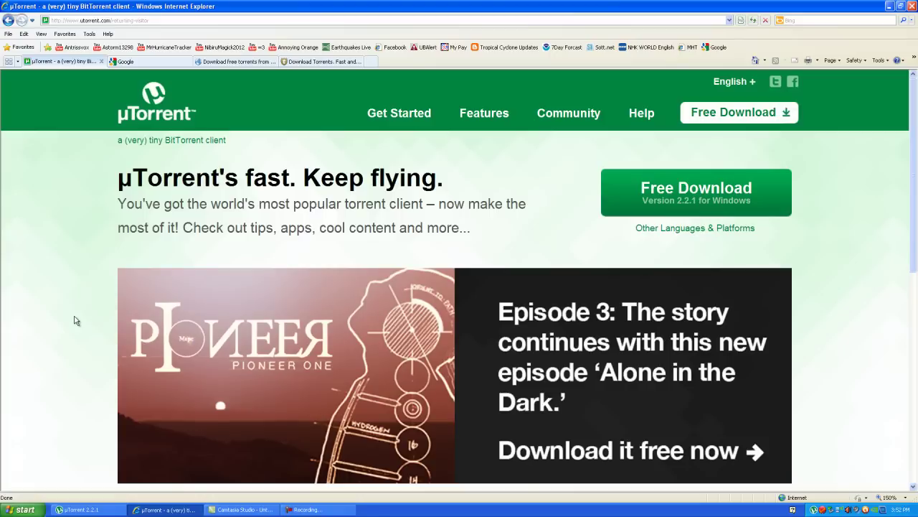
Download µTorrent 2.2.1 for Windows and save utorrent.exe in the FL Studio folder, closing the completed download dialog
left_click(696, 192)
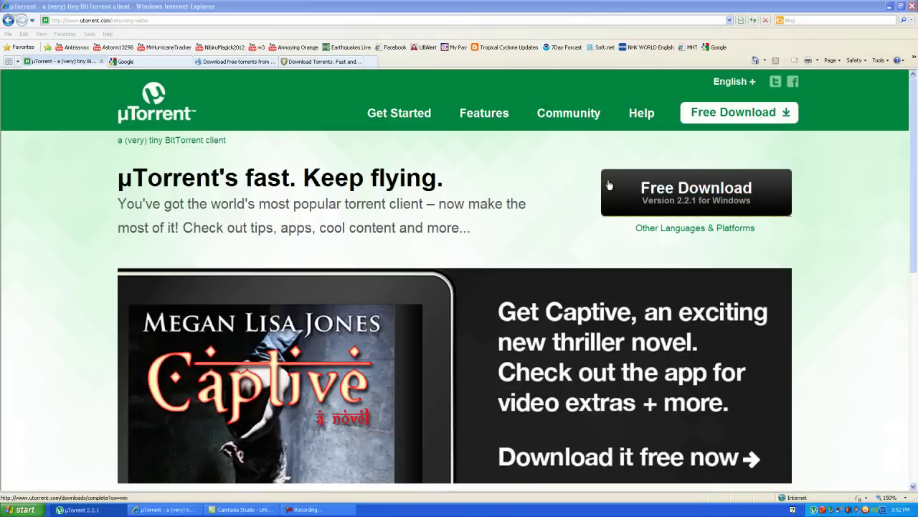
left_click(674, 187)
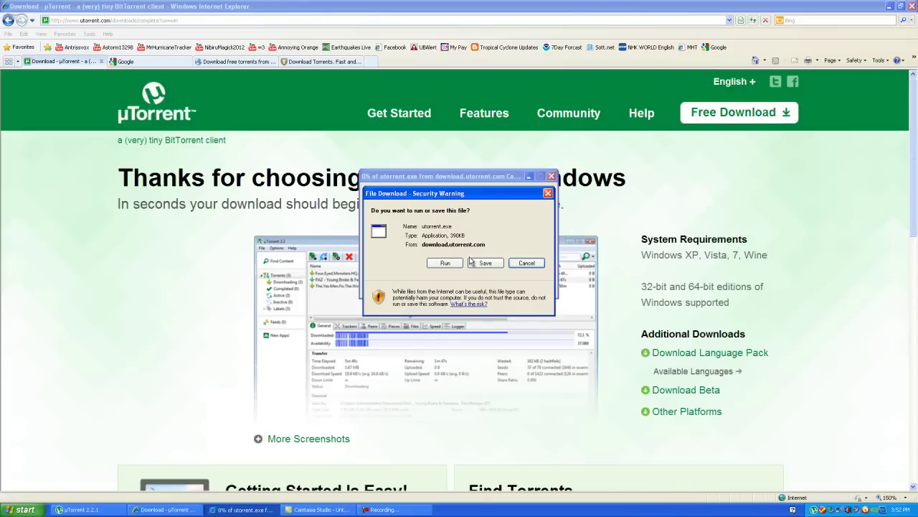
left_click_drag(433, 196, 429, 205)
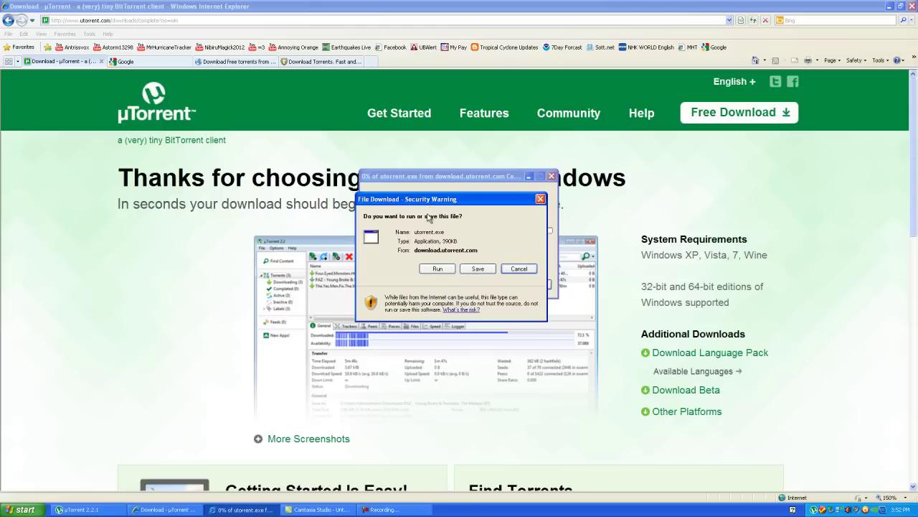
left_click(481, 271)
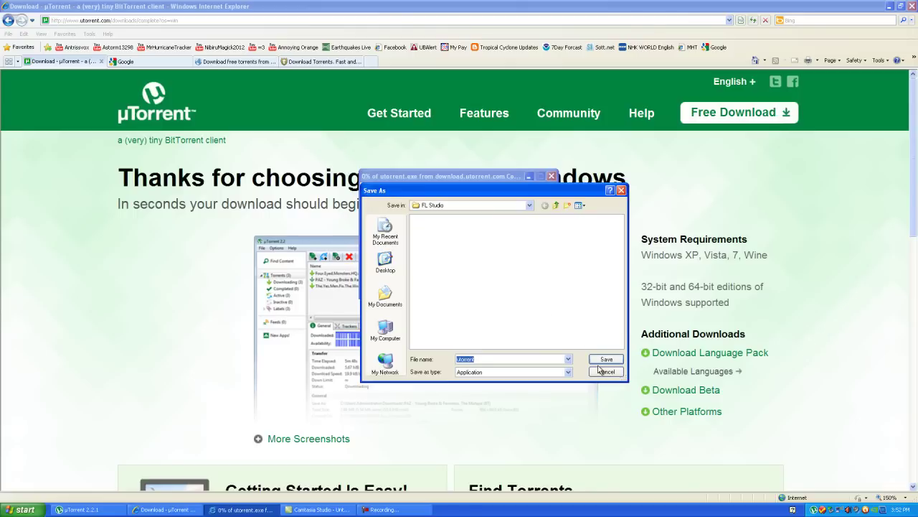
left_click(603, 360)
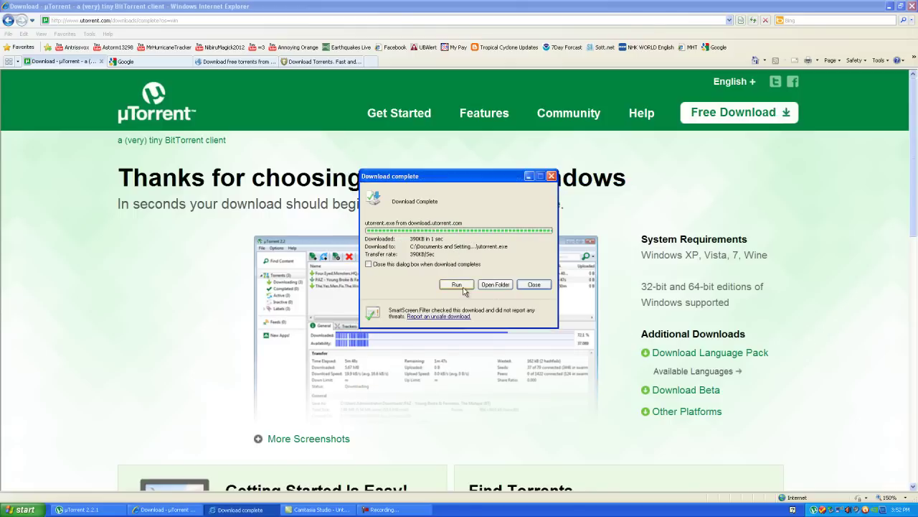
left_click(534, 285)
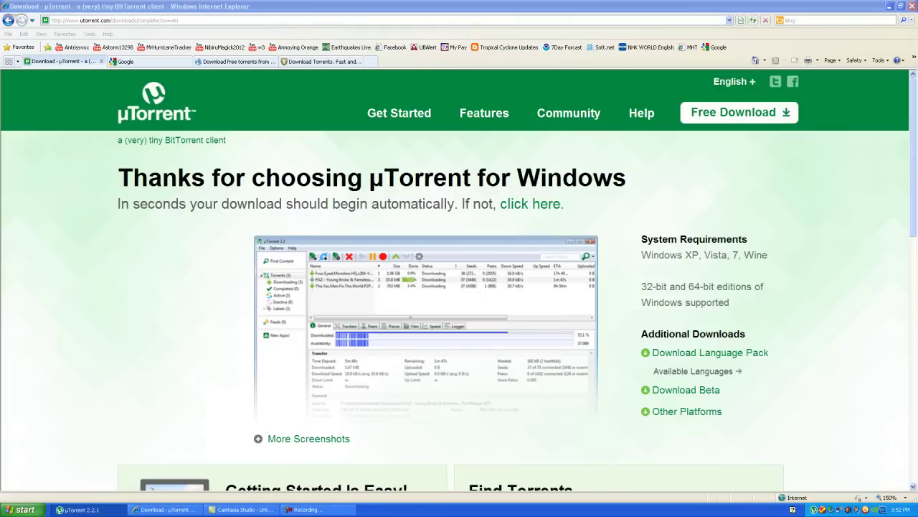
Bring up the µTorrent window, shrink it and move it aside, and return to the browser's download page
double_click(445, 84)
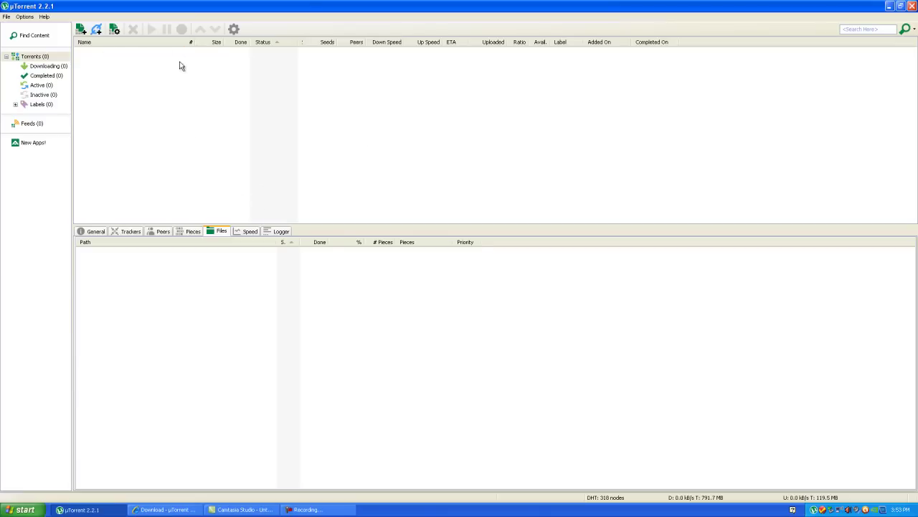
left_click(901, 5)
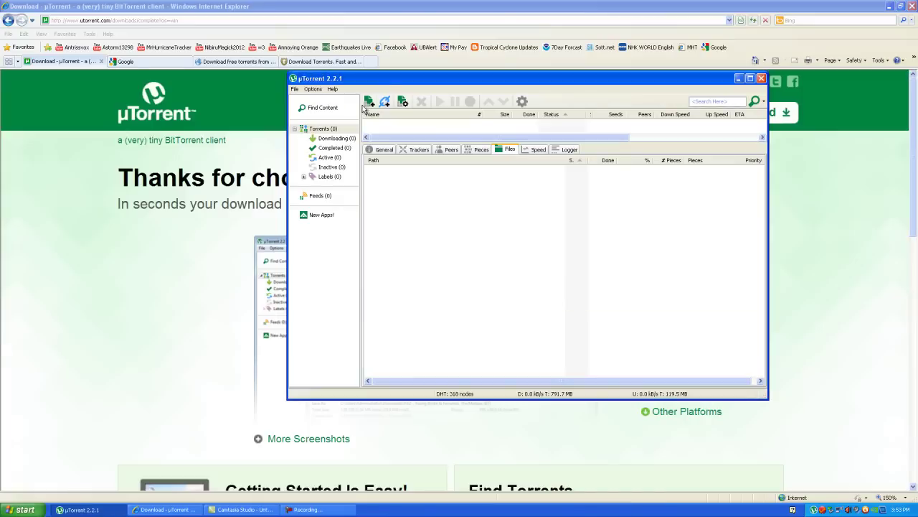
left_click_drag(337, 76, 870, 94)
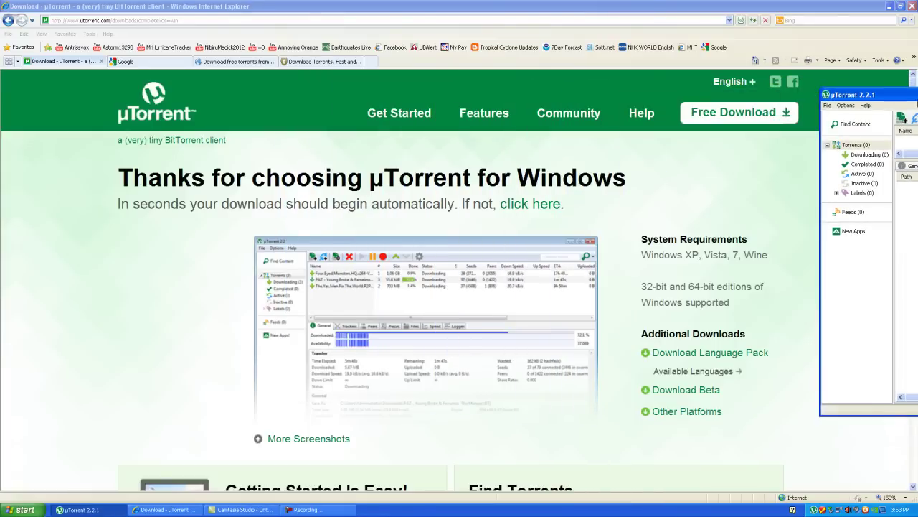
left_click(122, 184)
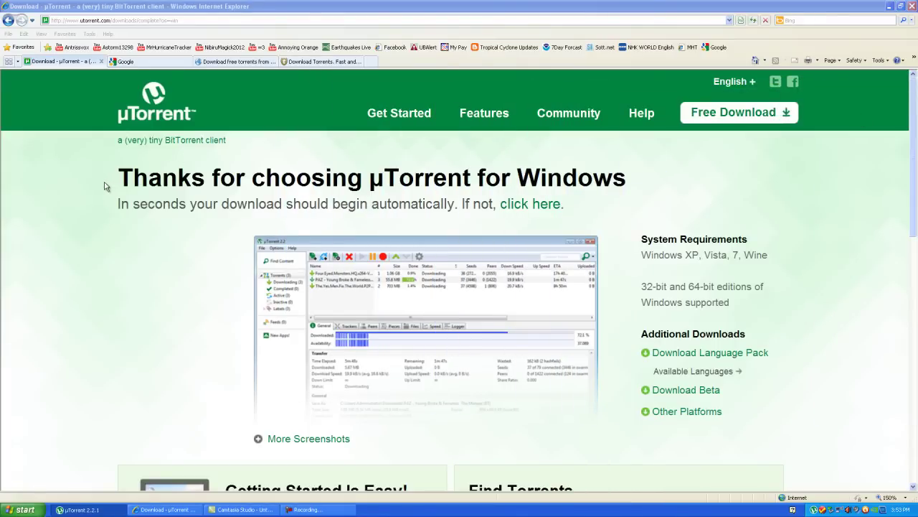
Search Google for "crysis torrent"
left_click(142, 62)
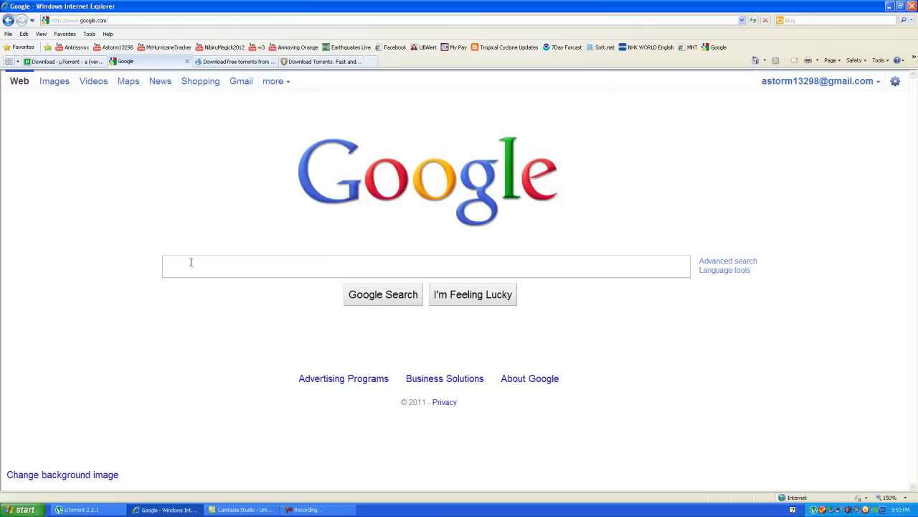
type("crysis ")
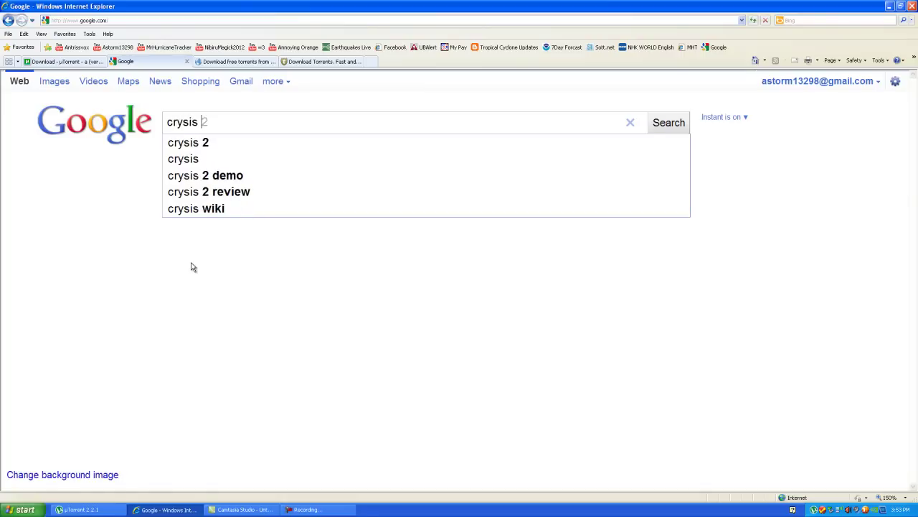
type("t")
key("BackSpace")
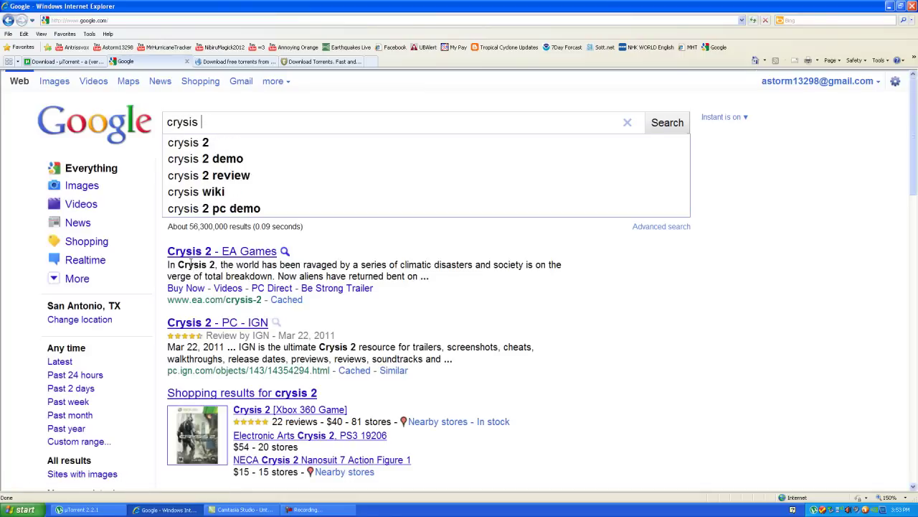
type("torrent")
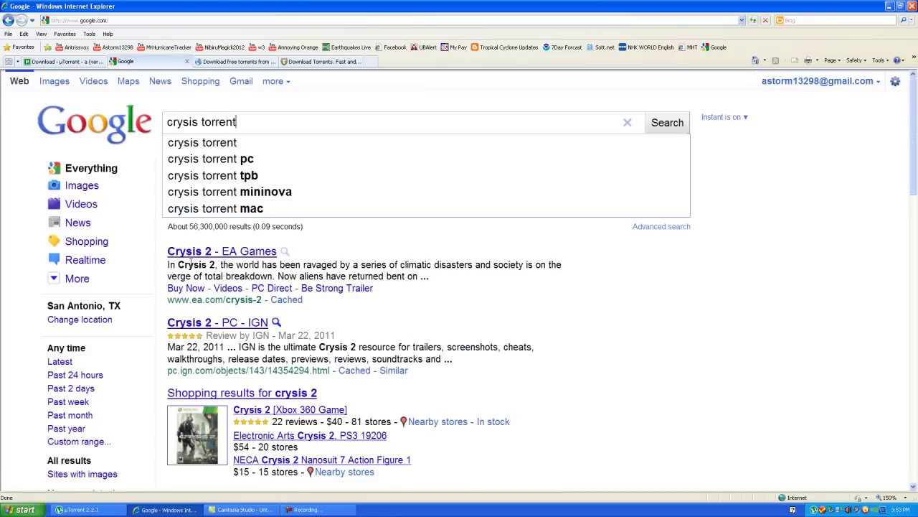
key("Return")
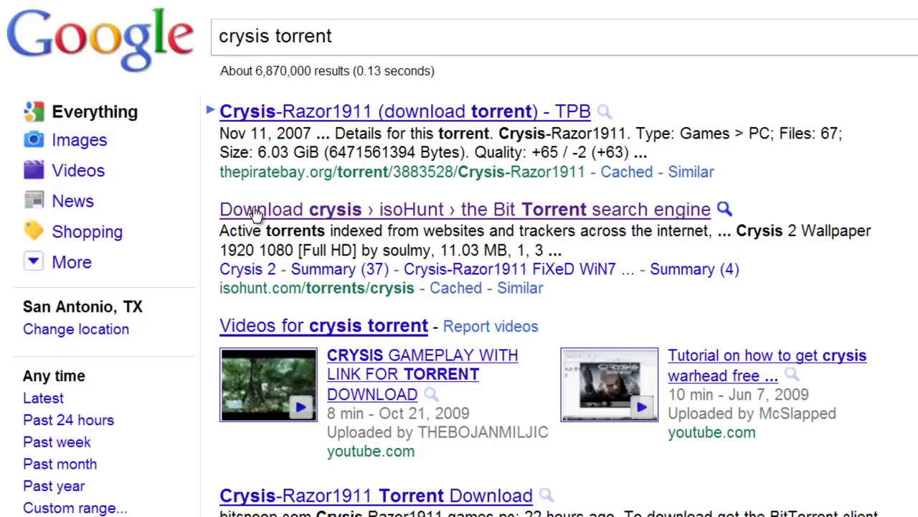
Open the isoHunt search result for crysis and look over its list of torrents
left_click_drag(221, 287, 422, 288)
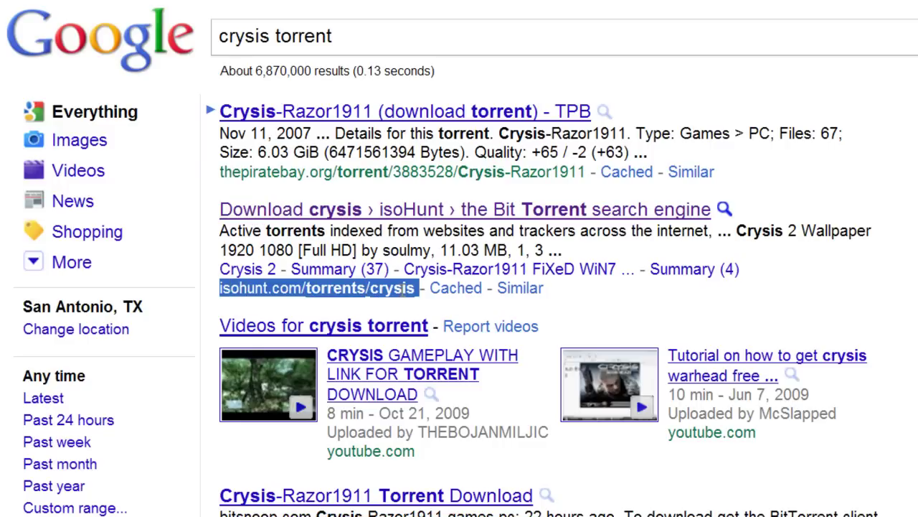
left_click(289, 240)
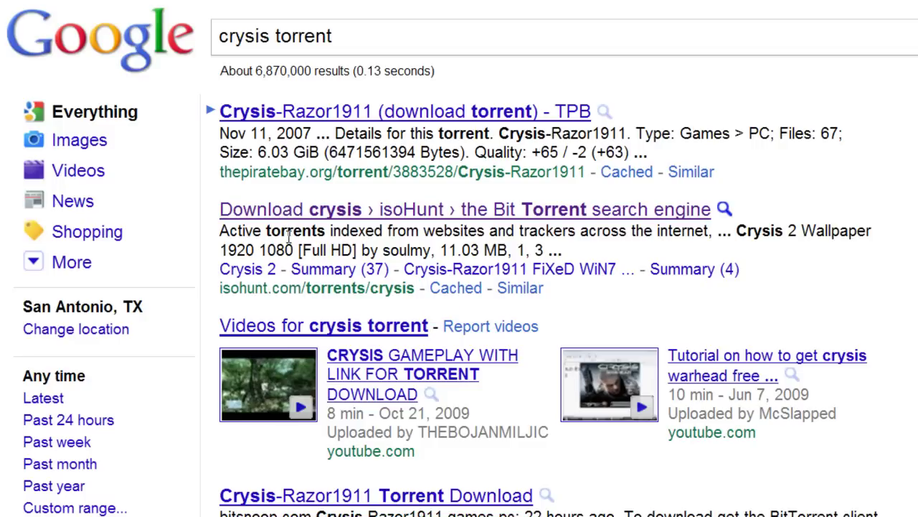
left_click(358, 210)
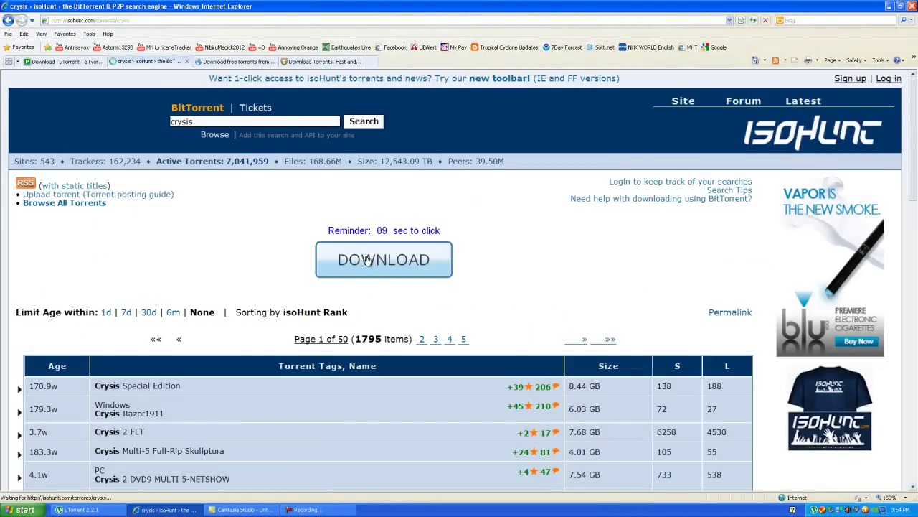
scroll(353, 267, "down", 2)
scroll(358, 270, "up", 2)
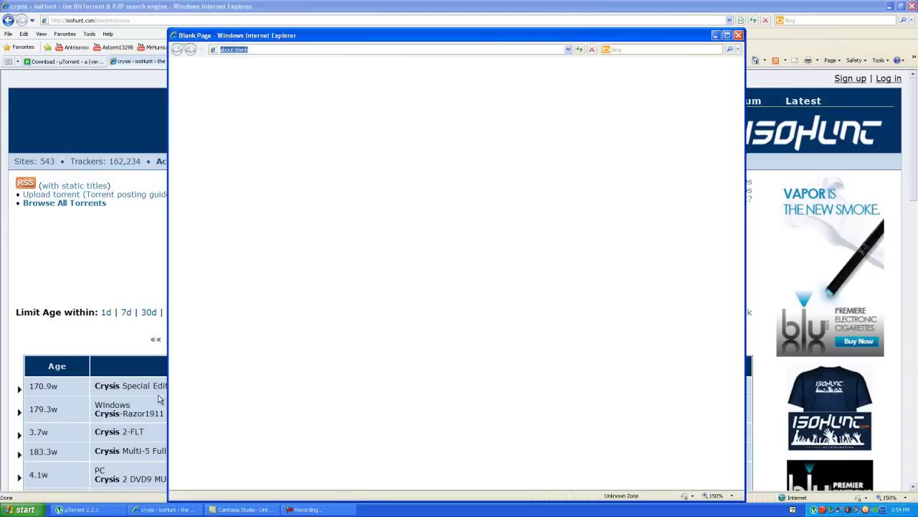
Close the Walmart survey pop-up window covering the isoHunt page
left_click(147, 395)
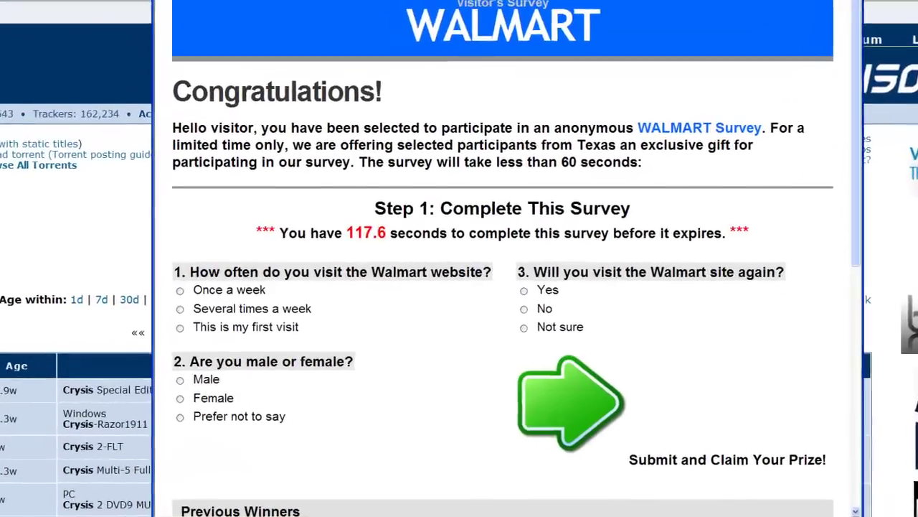
key("alt+space")
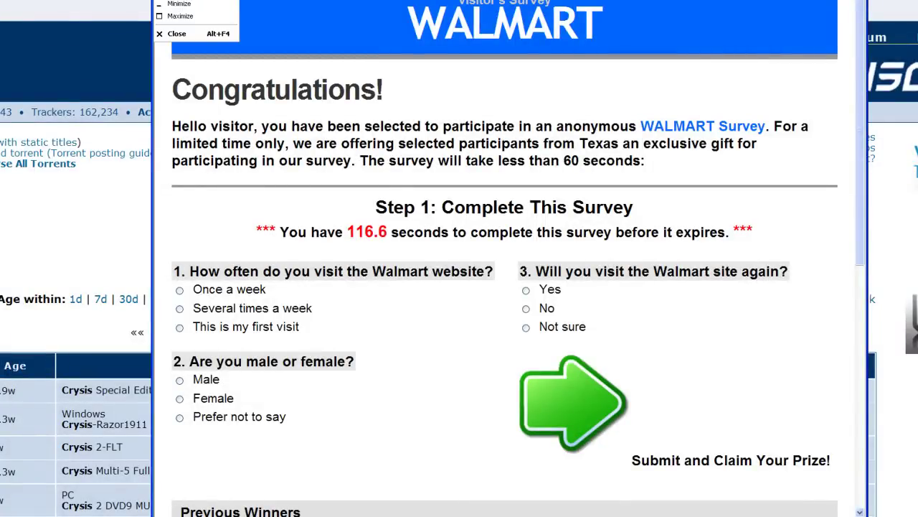
left_click(178, 33)
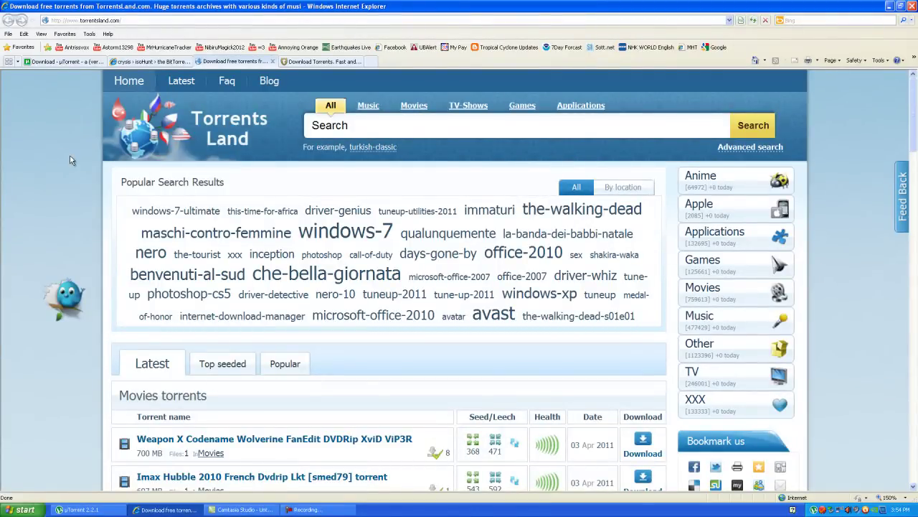
Switch to the KickassTorrents page and look through its direct download and movie torrent listings
left_click(294, 62)
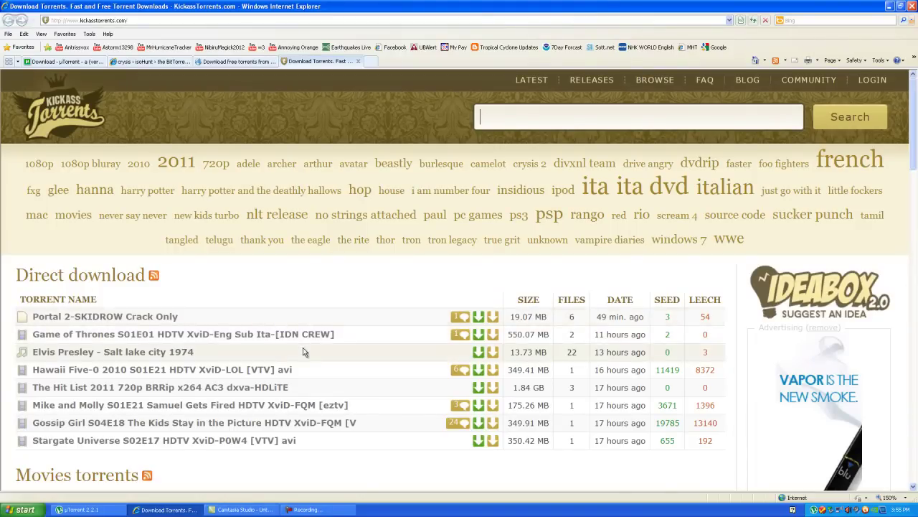
scroll(302, 347, "down", 2)
scroll(303, 351, "down", 1)
scroll(303, 352, "up", 1)
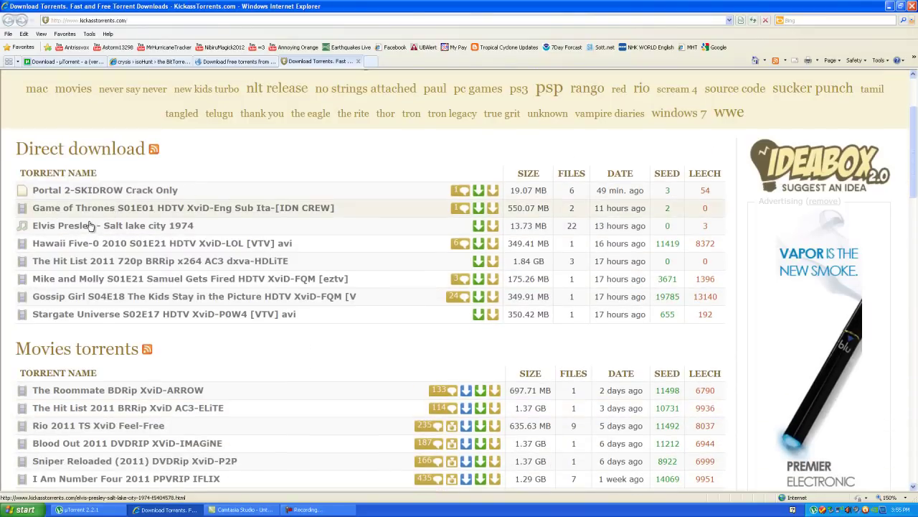
Return to the Torrents Land site and open the Weapon X Codename Wolverine FanEdit DVDRip entry among the latest movie torrents
left_click(236, 61)
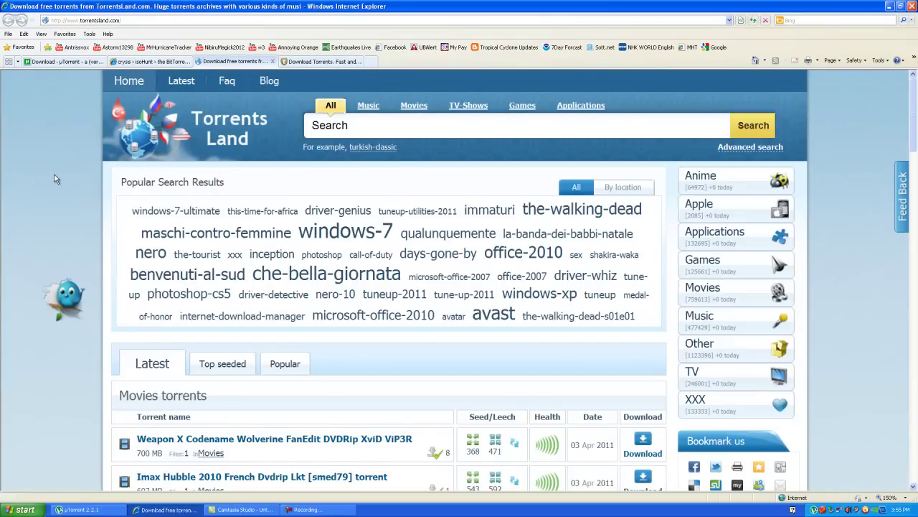
scroll(54, 174, "down", 3)
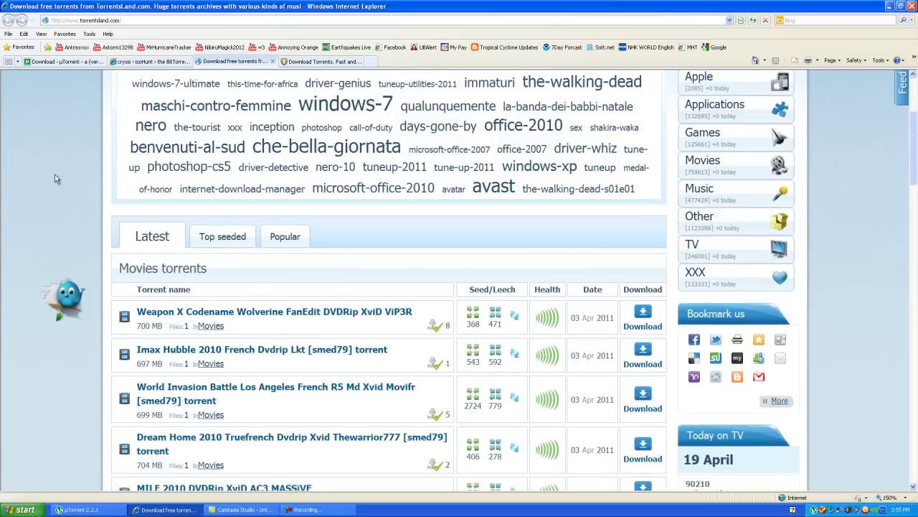
scroll(55, 179, "down", 3)
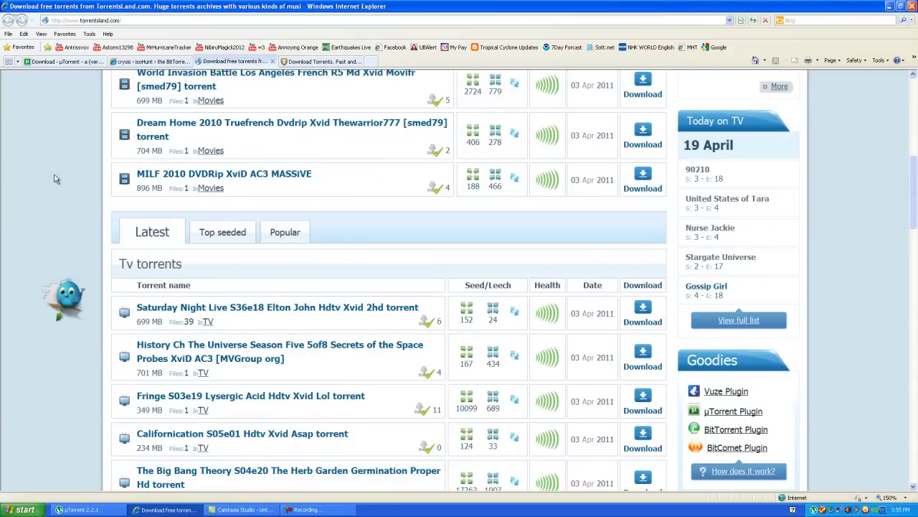
scroll(56, 178, "up", 3)
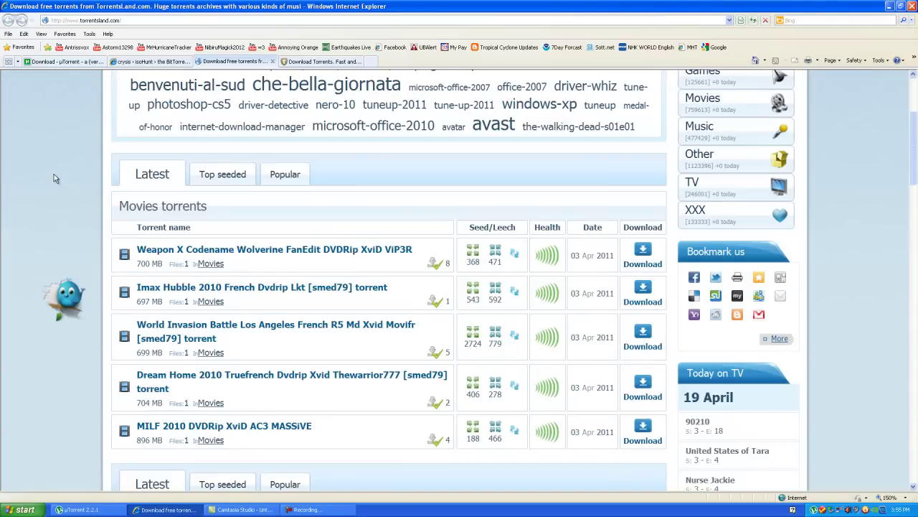
scroll(54, 178, "up", 1)
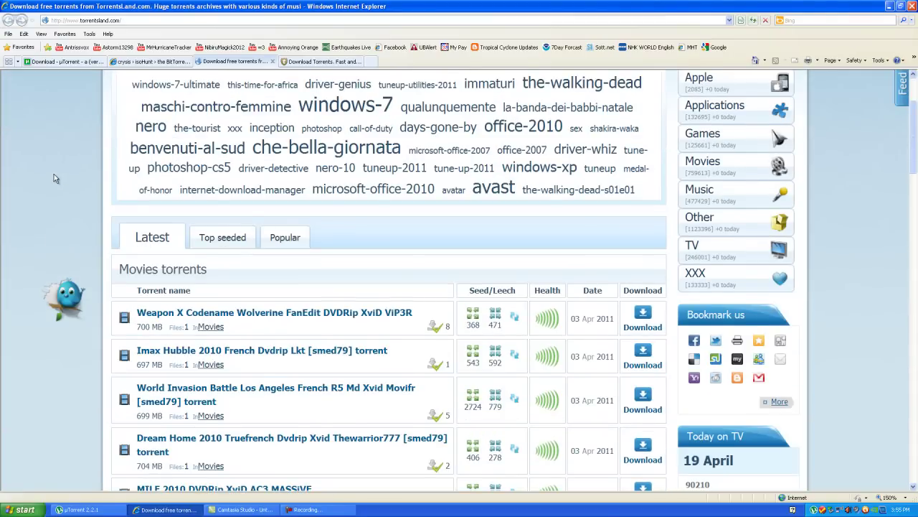
scroll(54, 175, "up", 2)
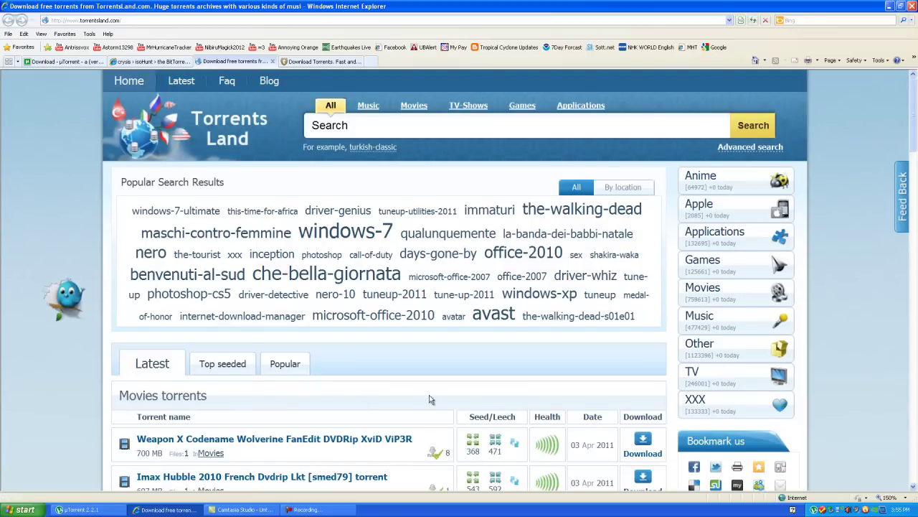
scroll(433, 392, "down", 1)
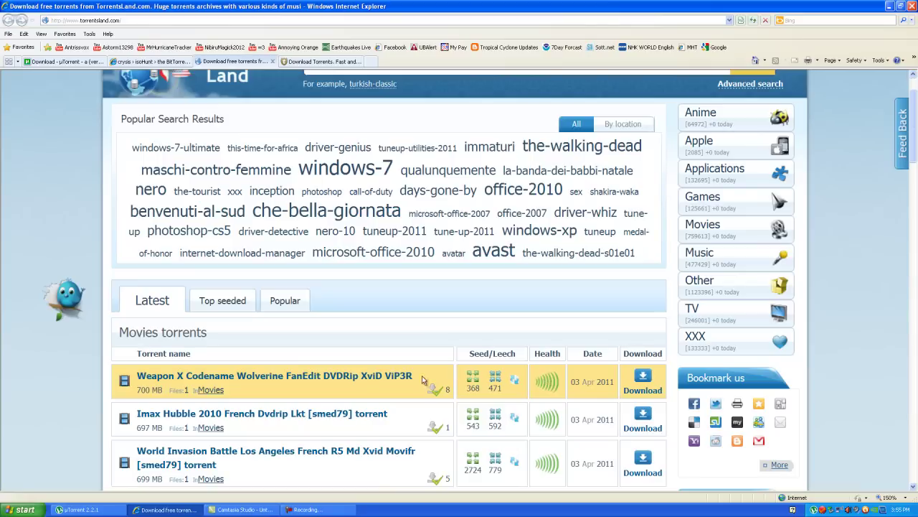
left_click(350, 379)
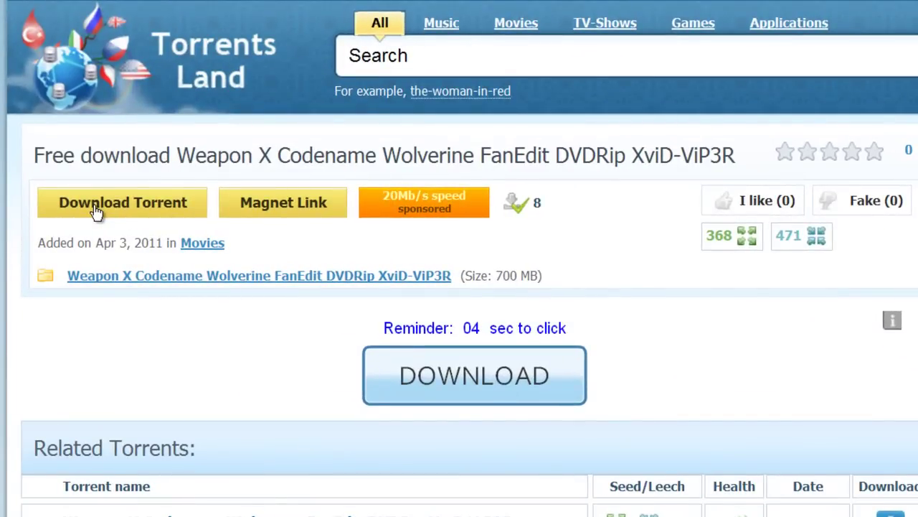
Download the Weapon X Codename Wolverine torrent file, open it directly in µTorrent and move its add-torrent dialog over the page
left_click(94, 205)
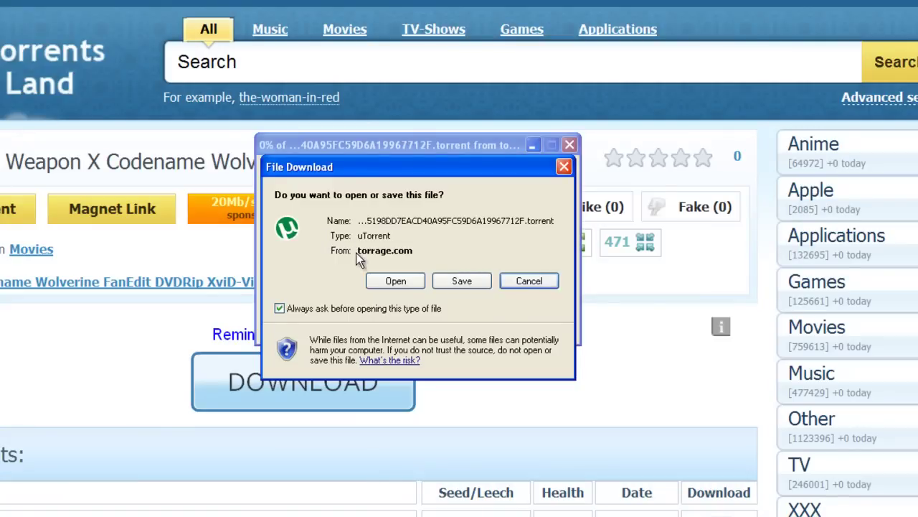
left_click(399, 284)
left_click(398, 282)
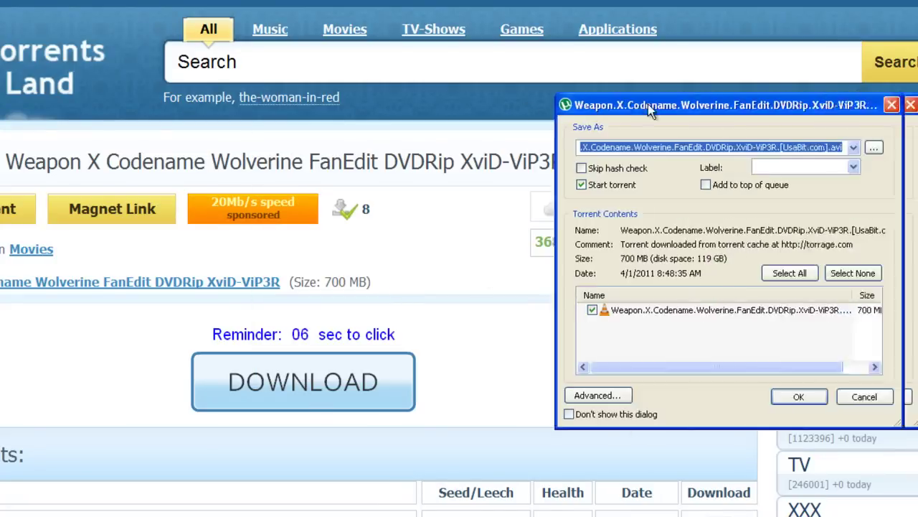
left_click_drag(664, 102, 246, 113)
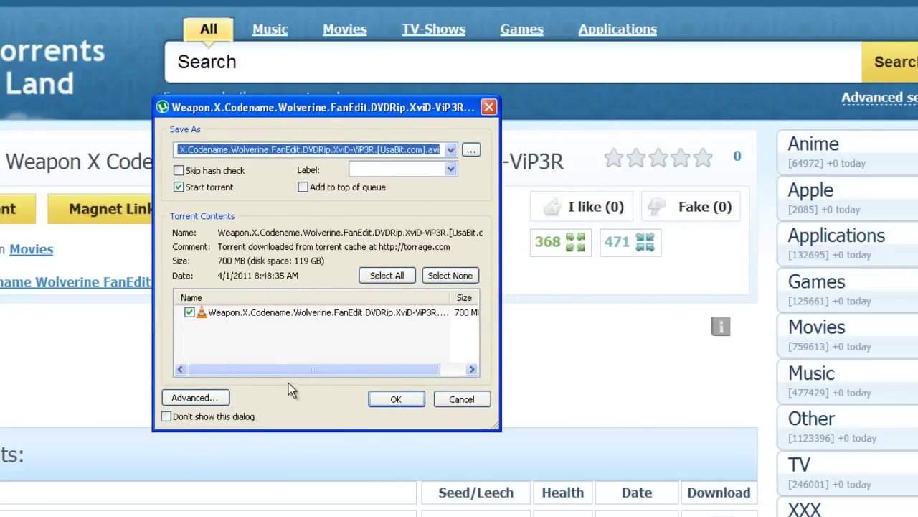
Start the Weapon X Codename Wolverine download with the default add-torrent options and maximize the µTorrent window
left_click(391, 399)
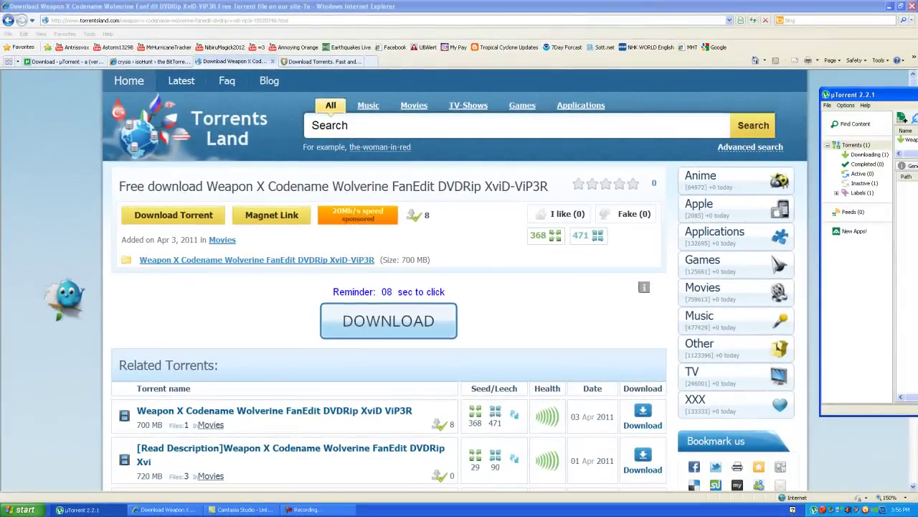
left_click_drag(854, 94, 397, 96)
double_click(398, 96)
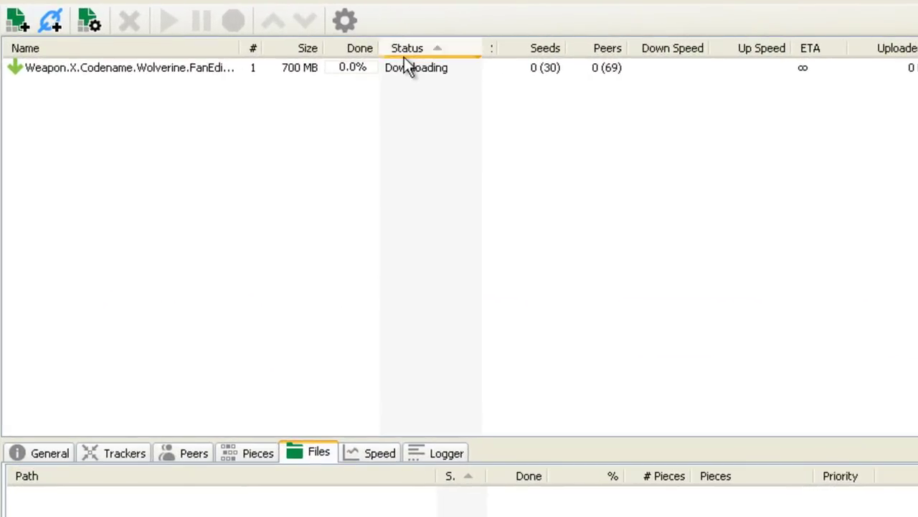
Select the Weapon X Codename Wolverine torrent in the download list and set its bandwidth allocation to High
left_click(403, 70)
right_click(399, 68)
left_click(334, 66)
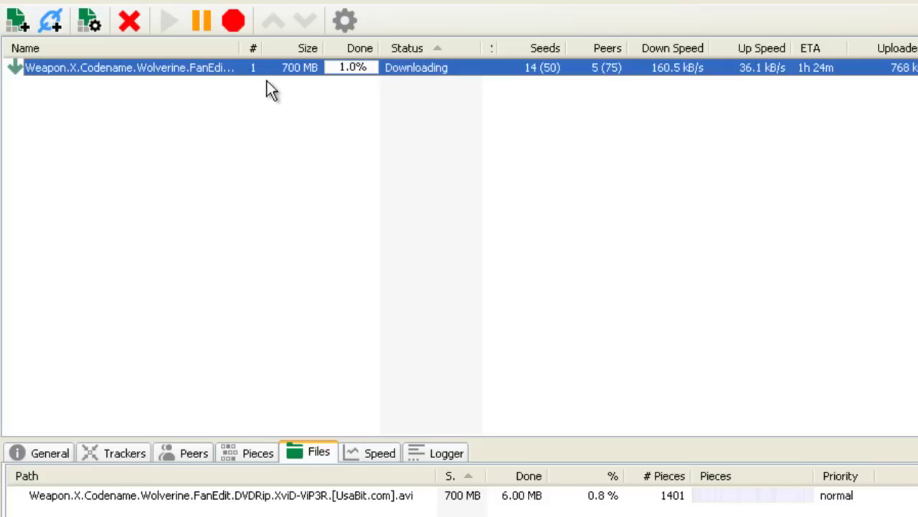
right_click(173, 70)
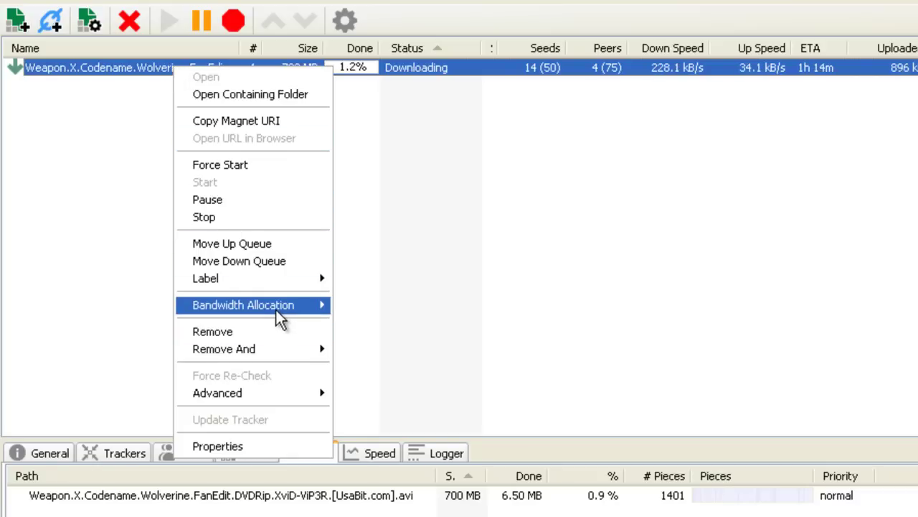
mouse_move(280, 320)
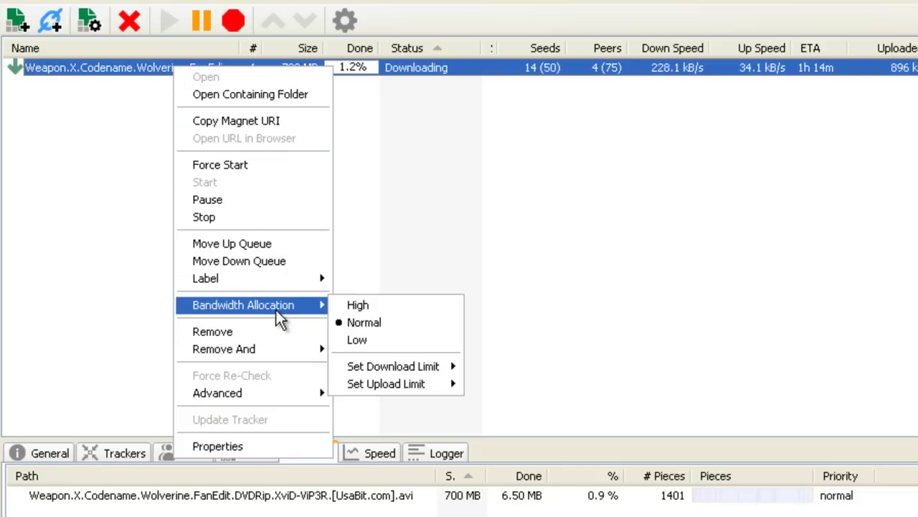
left_click(372, 307)
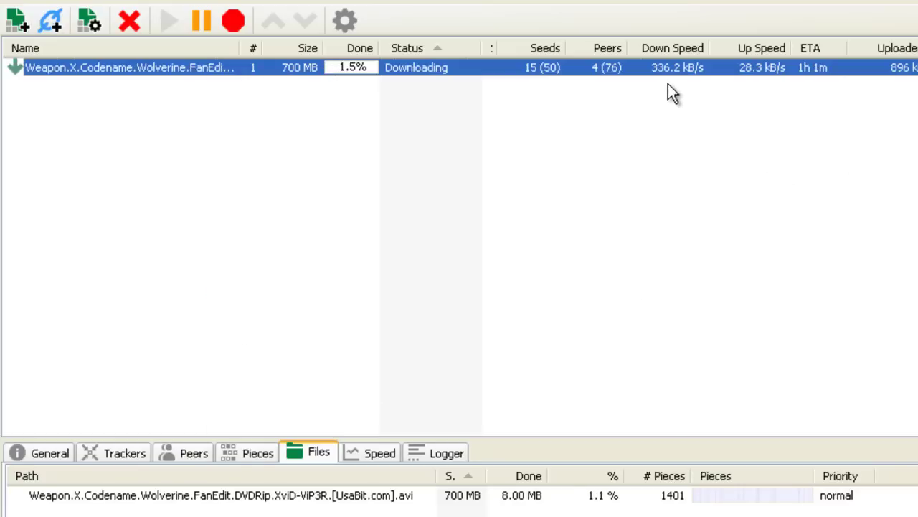